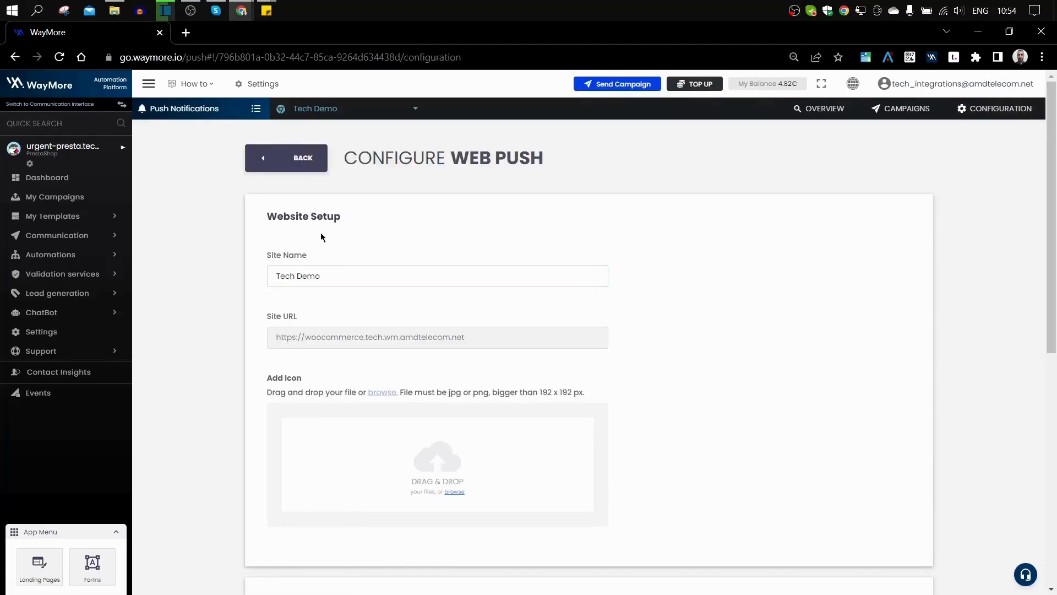
Step: Focus the site name field on the Tech Demo site's Configure Web Push page
left_click(337, 273)
Step: Scroll down to Notification Setup, showing the default 'Allow' and 'Ask me later' buttons
scroll(333, 240, "down", 4)
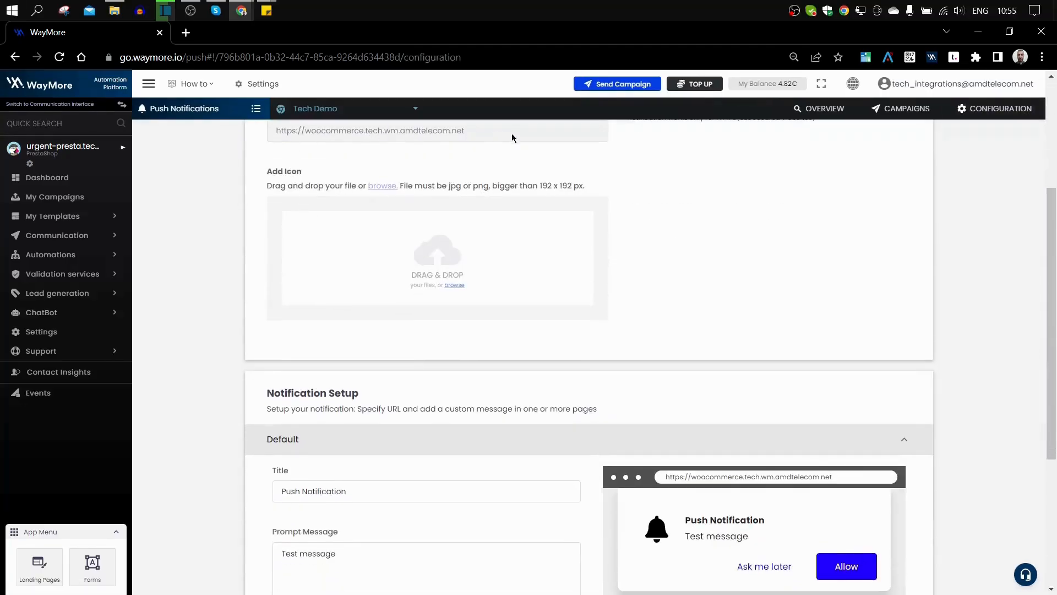
mouse_move(478, 227)
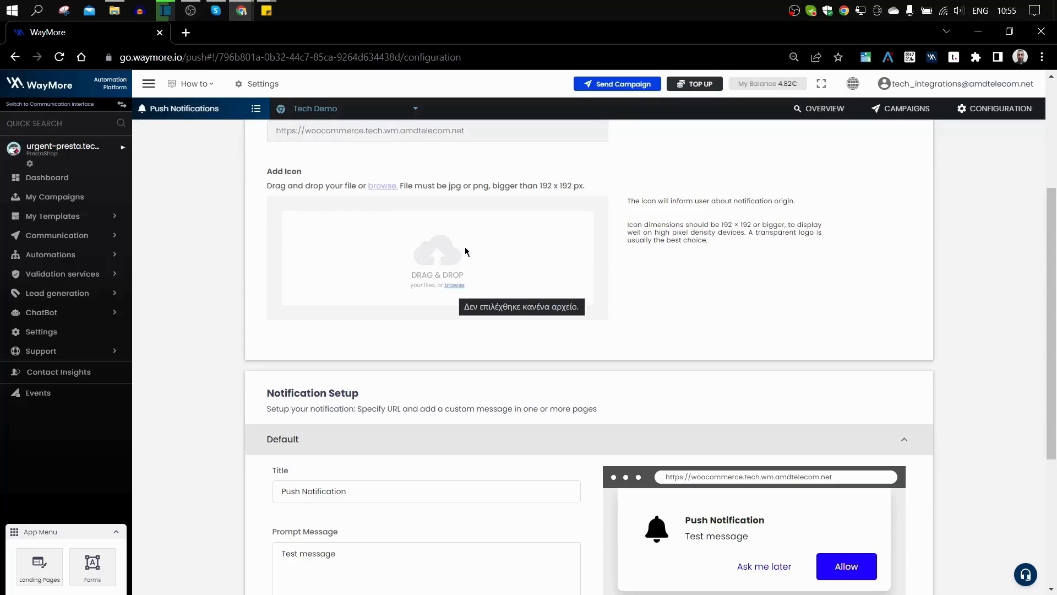
scroll(464, 248, "down", 4)
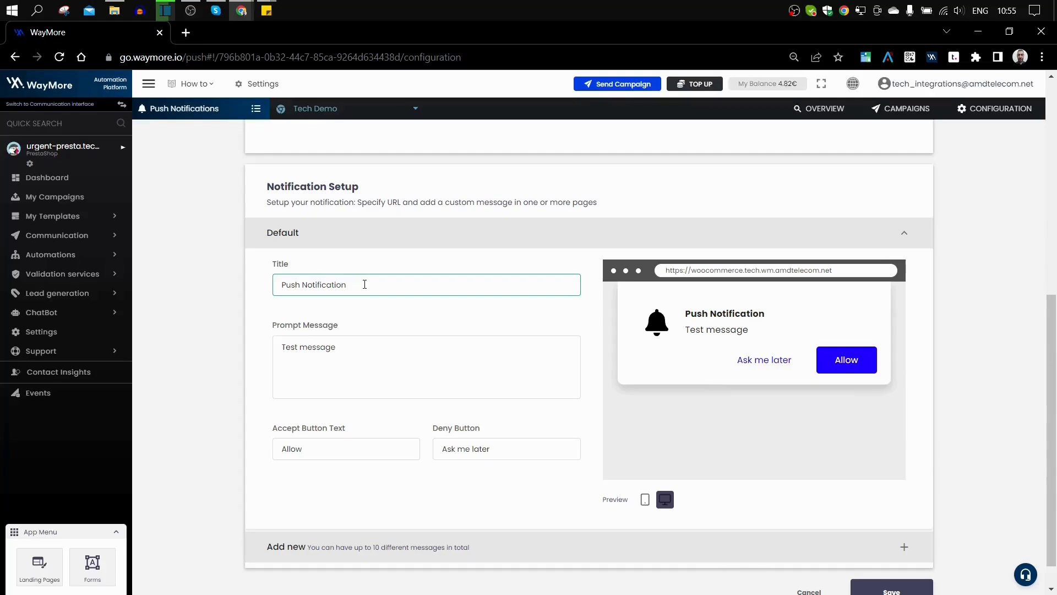
Step: Change the prompt title to 'Sign up !!' and the message to 'Offers up to 50%'
left_click_drag(370, 285, 188, 285)
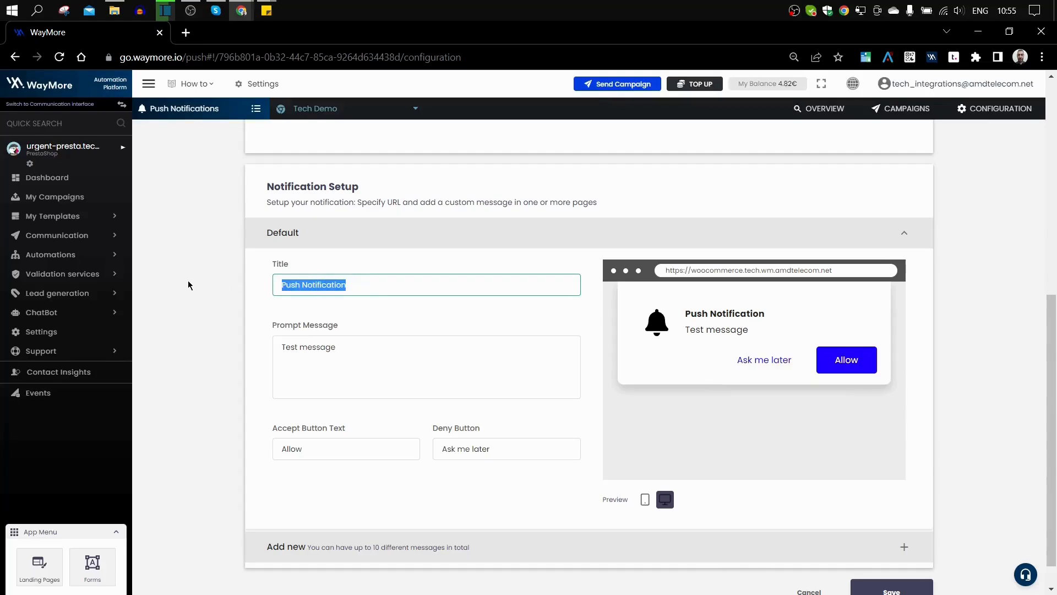
type("S")
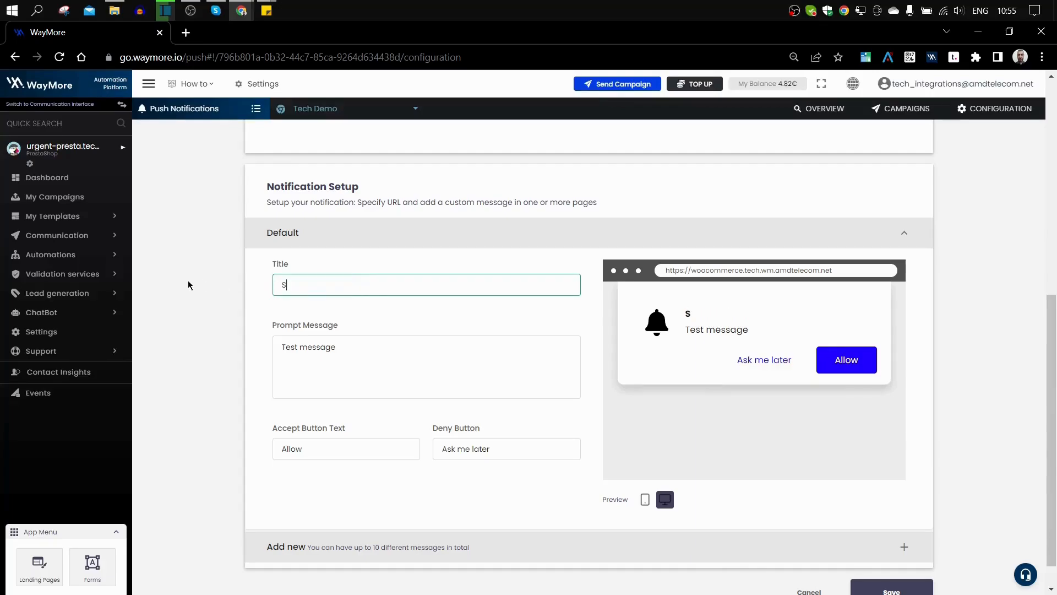
type("ign up !!")
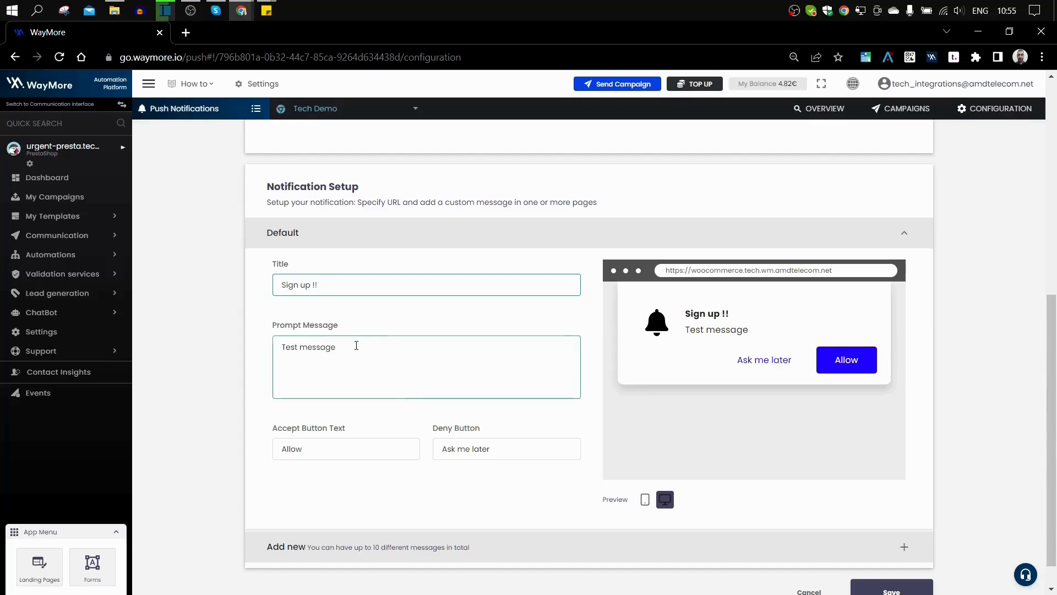
left_click_drag(356, 346, 205, 351)
type("Offer")
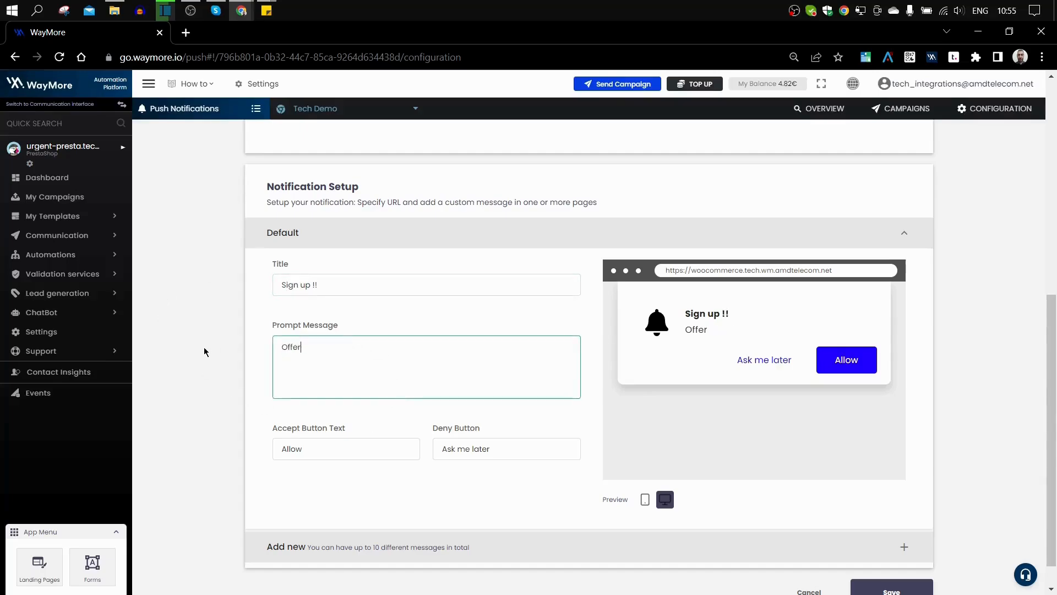
type("s up to 50%")
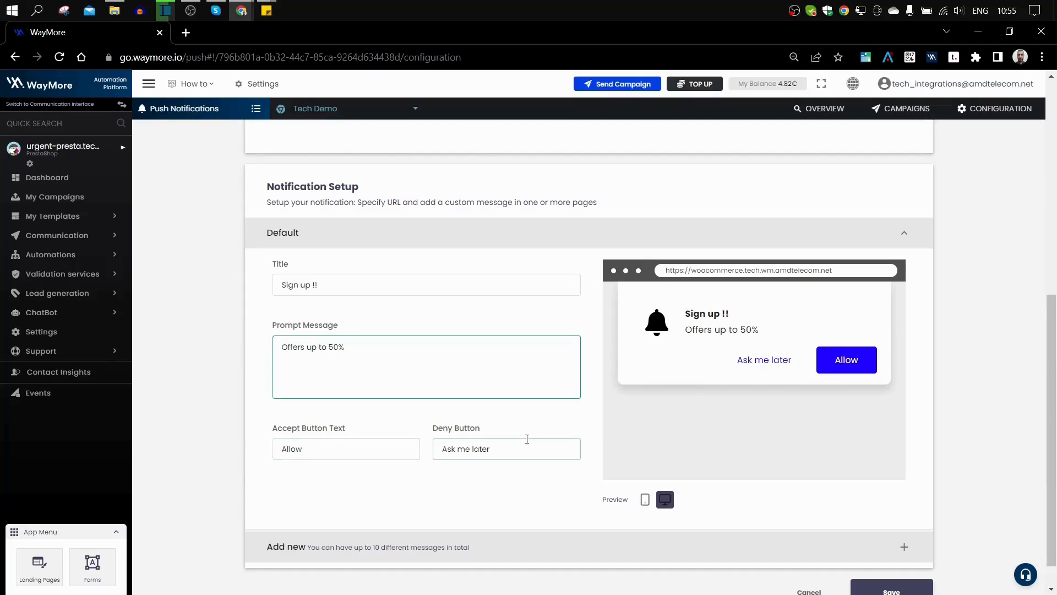
Step: Set the buttons to 'Yes plz' and 'Not now', checking the mobile and desktop previews
left_click_drag(326, 446, 130, 448)
type("Yes")
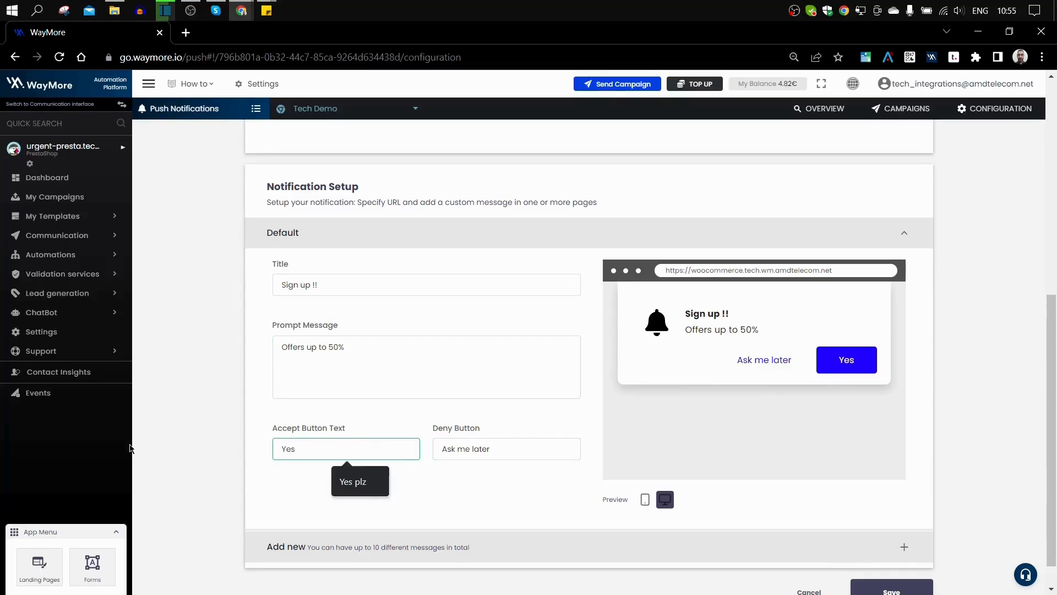
key("Down")
key("Return")
key("Tab")
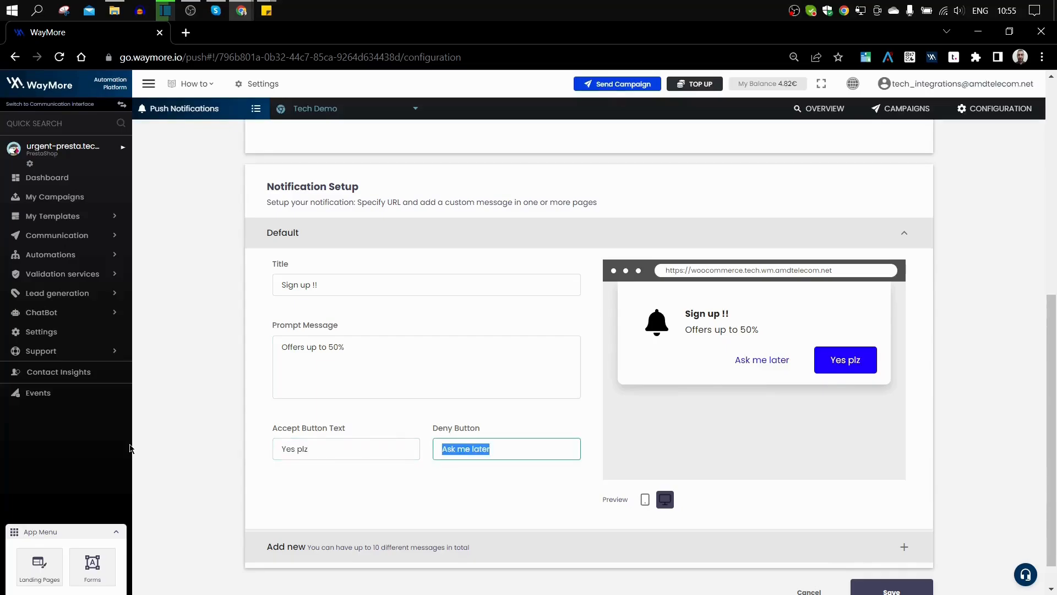
type("Not no")
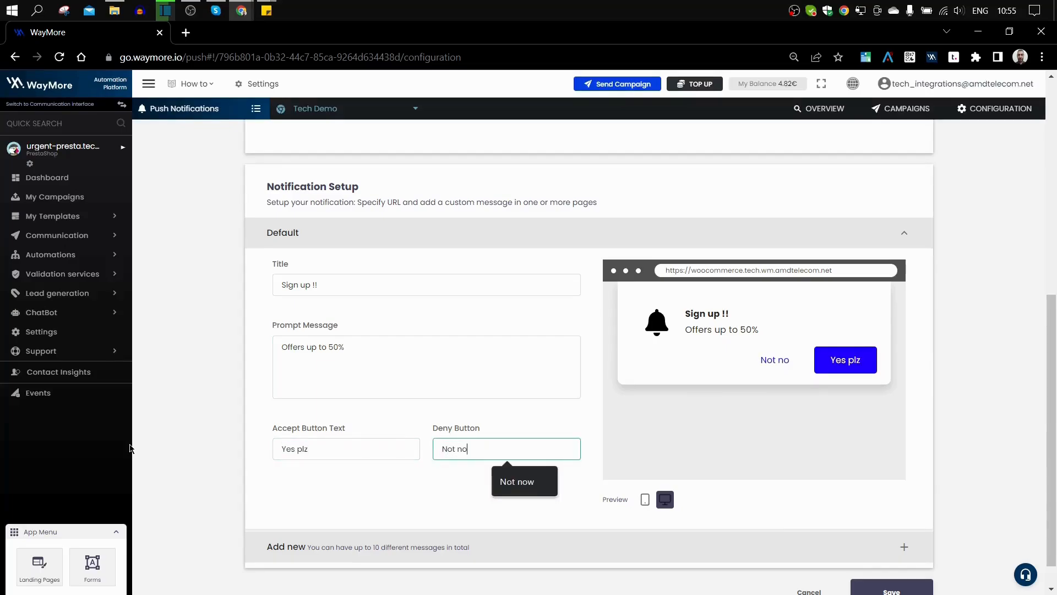
type("w")
left_click(417, 523)
left_click(645, 500)
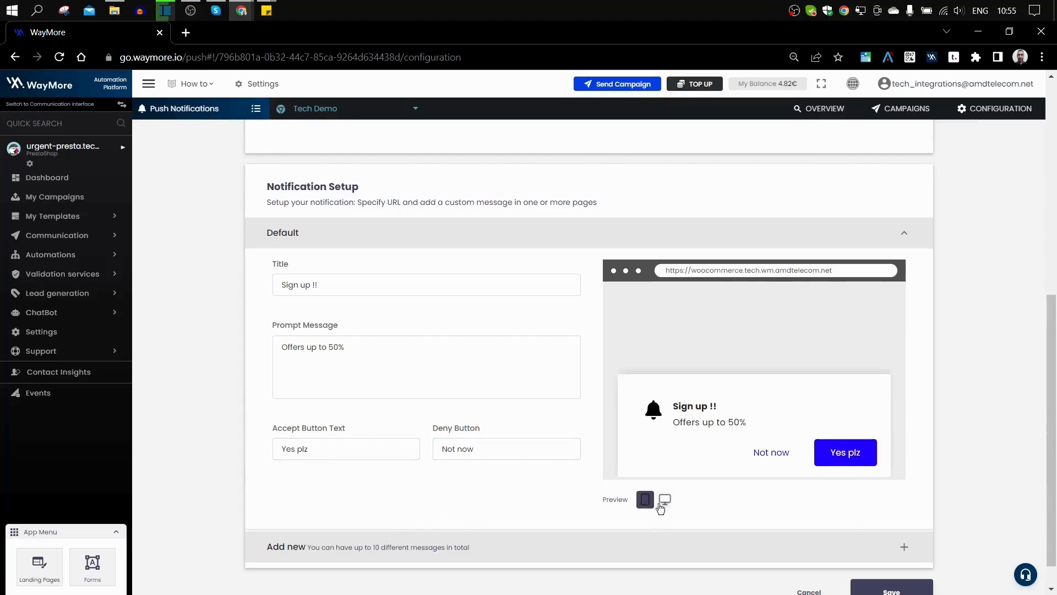
left_click(667, 502)
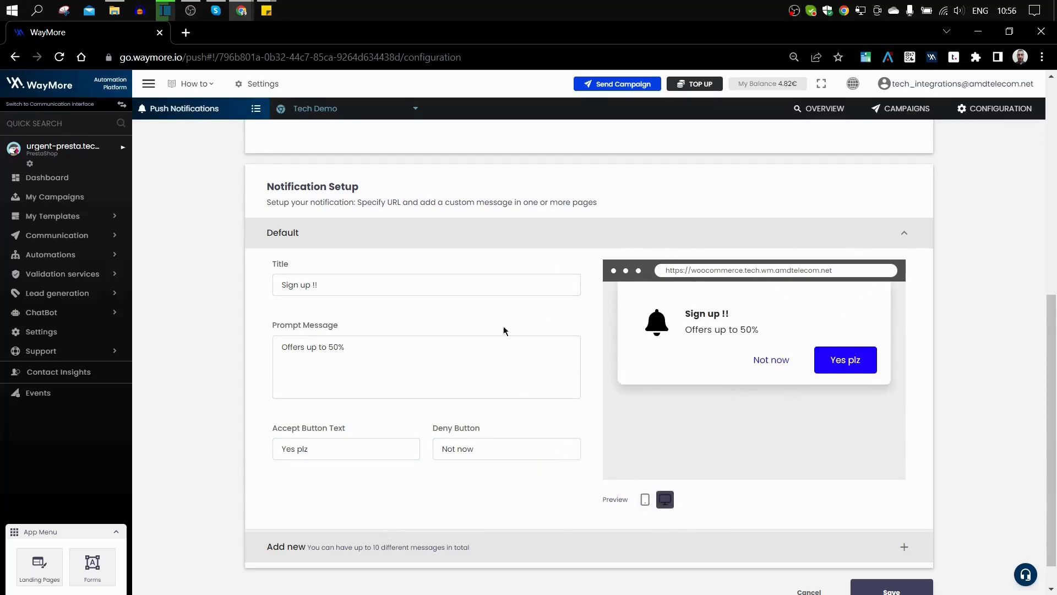
Step: Save the web push prompt settings, then start a new push campaign from Campaigns
left_click(579, 345)
scroll(578, 346, "down", 1)
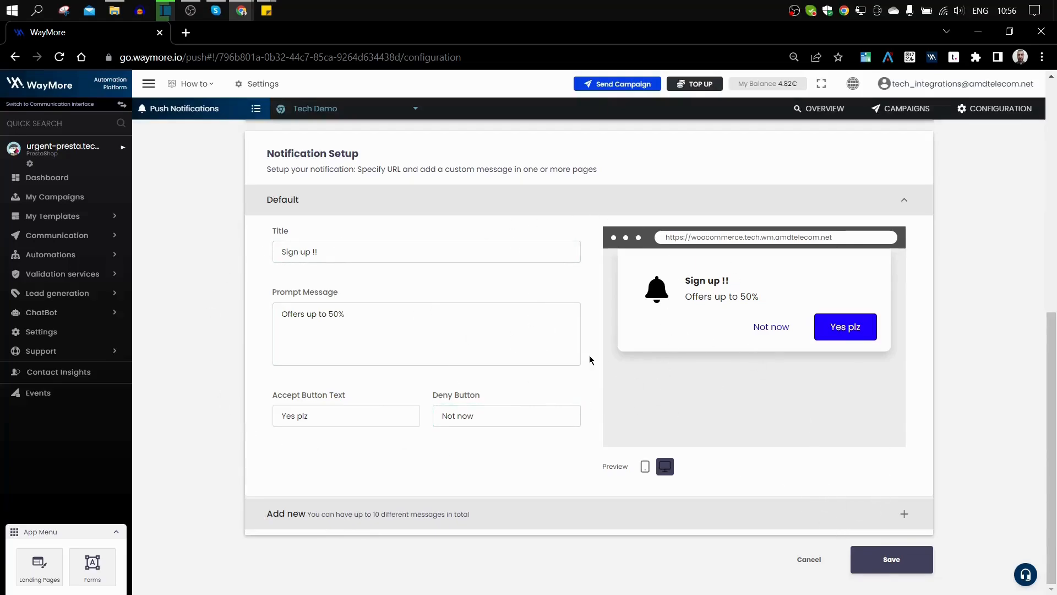
left_click(884, 558)
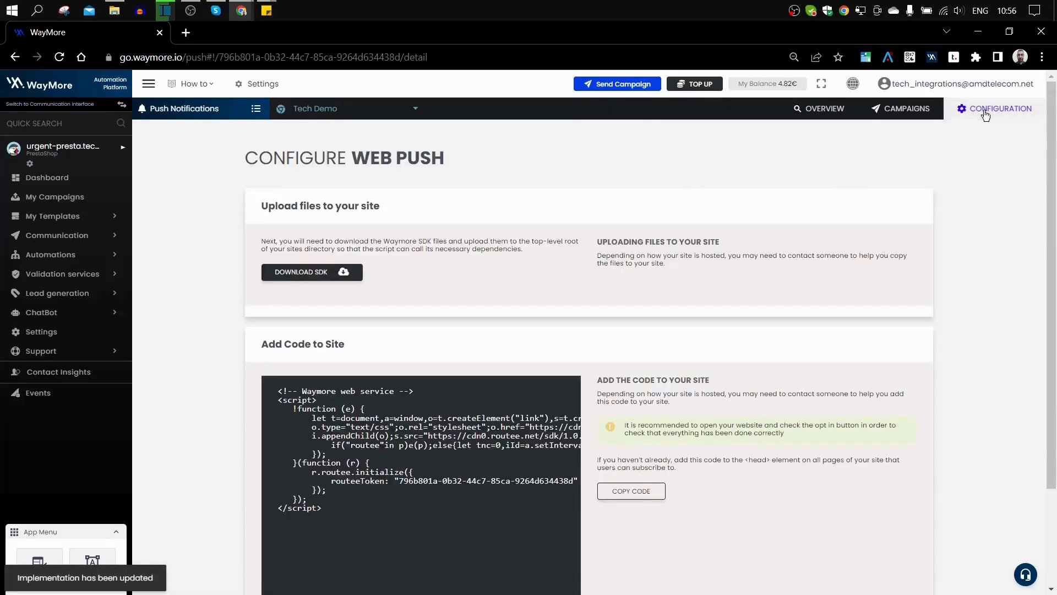
left_click(894, 109)
left_click(863, 153)
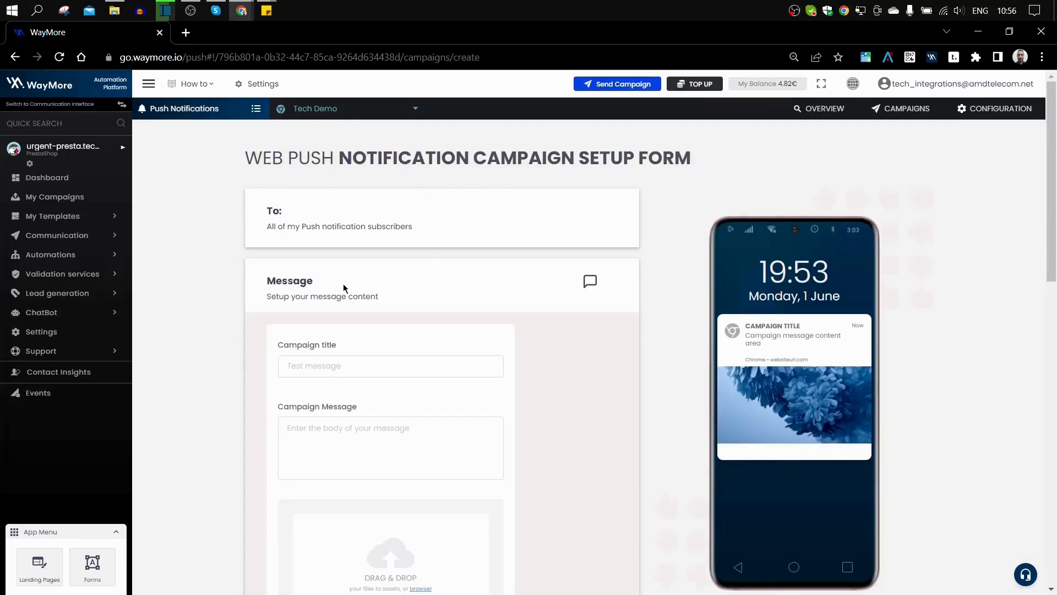
Step: Title the campaign 'Summer offers', message 'Run to sign up !!', and attach email campaign 2.jpg
scroll(342, 283, "down", 2)
left_click(314, 230)
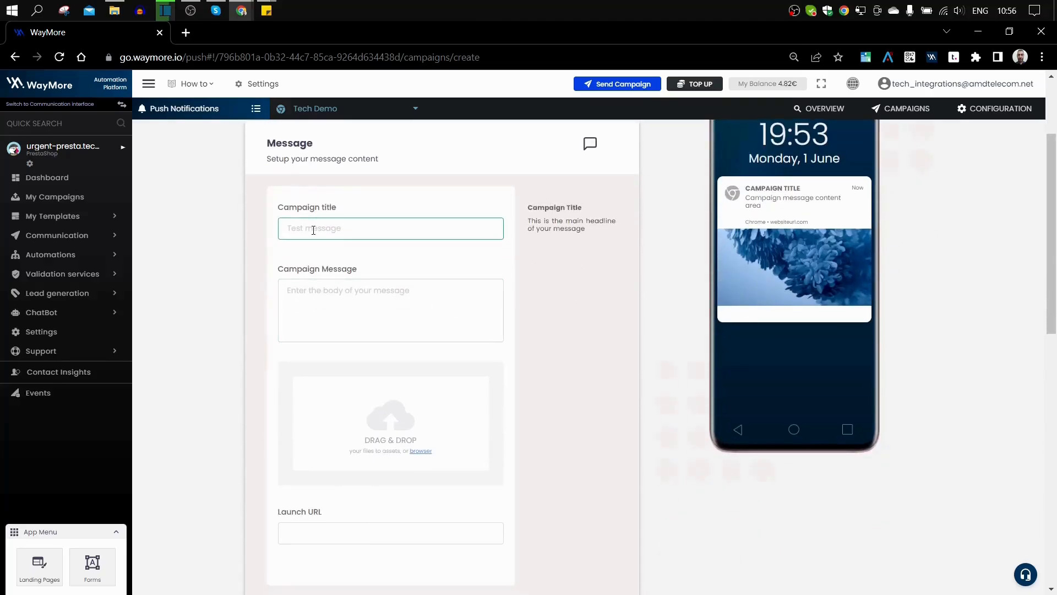
type("Summer offers")
left_click(342, 283)
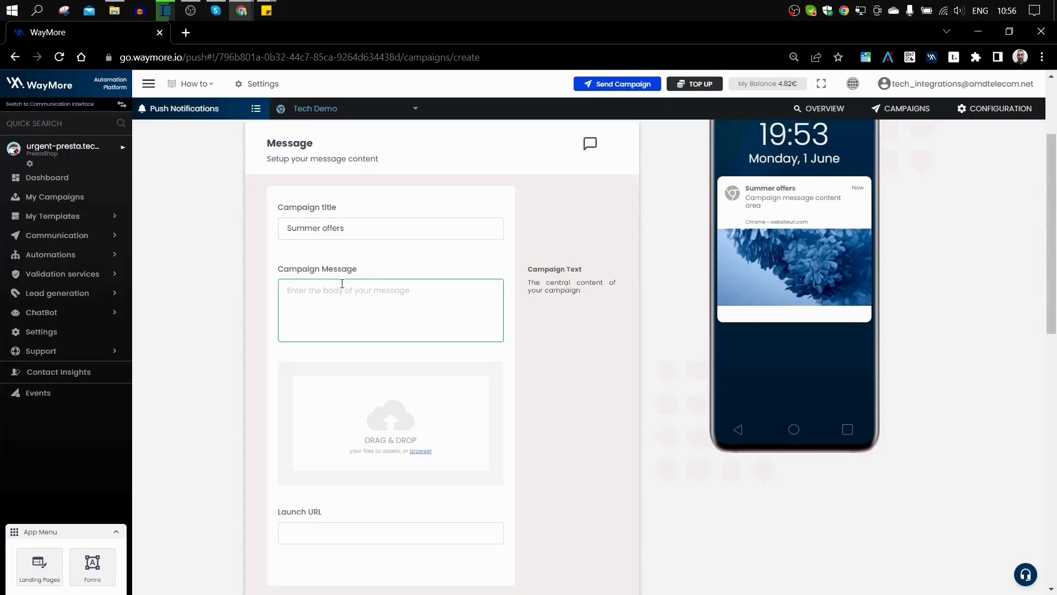
type("Run to si")
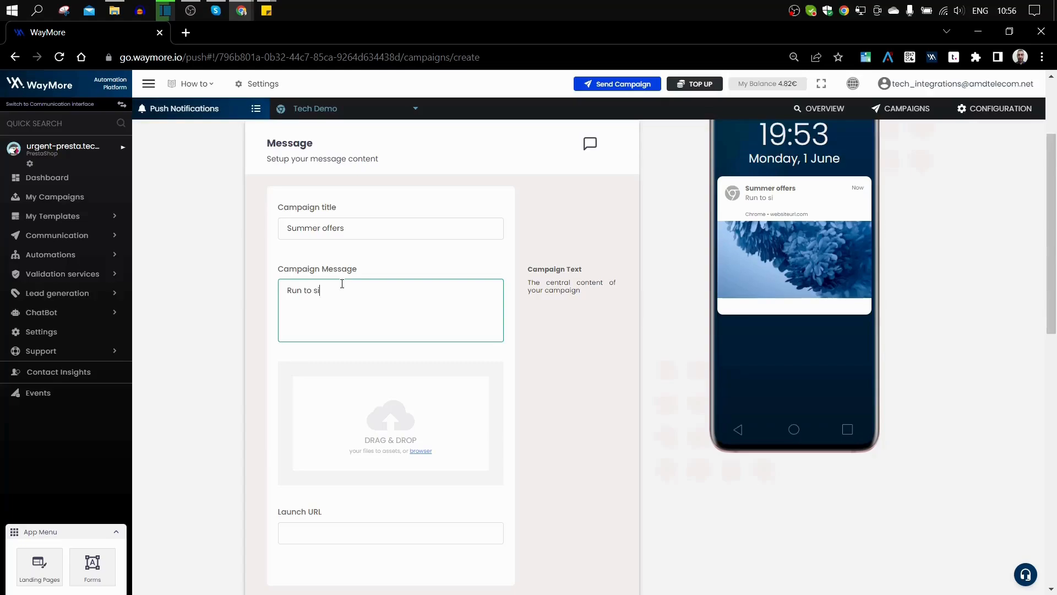
type("gn up !!")
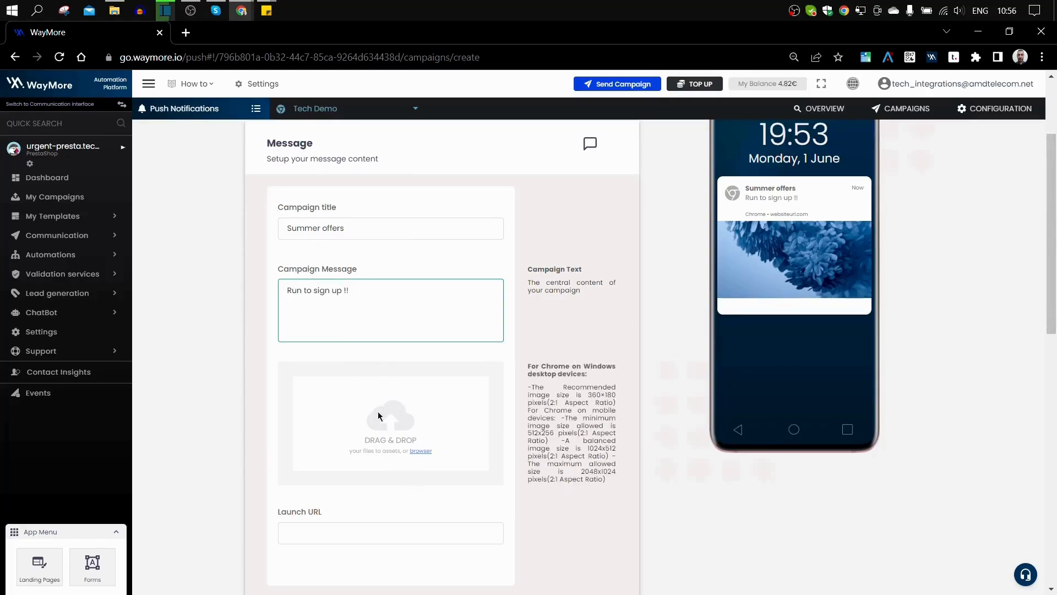
left_click(419, 451)
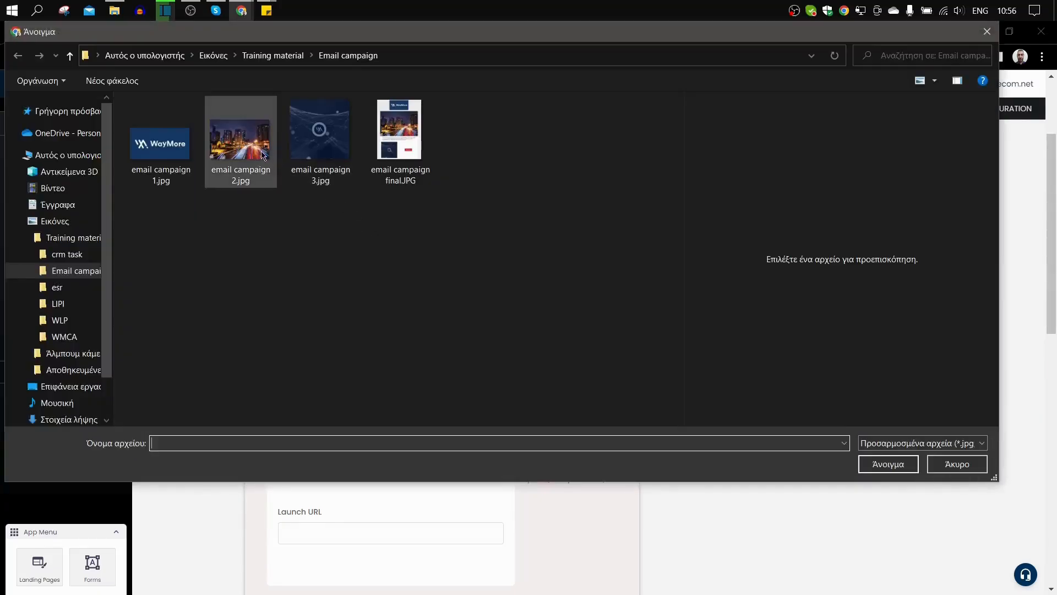
double_click(262, 156)
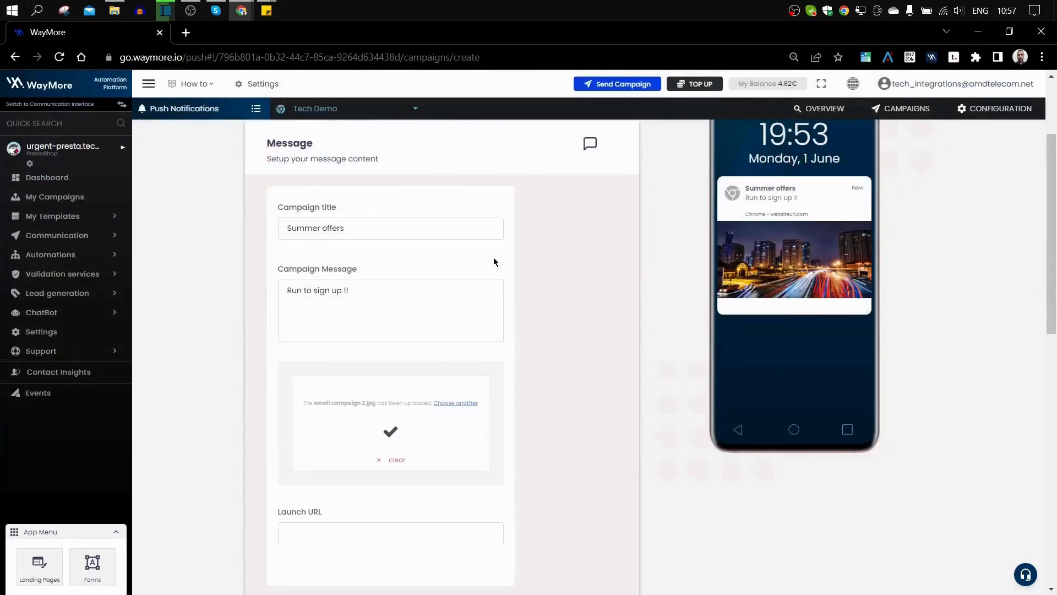
scroll(370, 253, "down", 3)
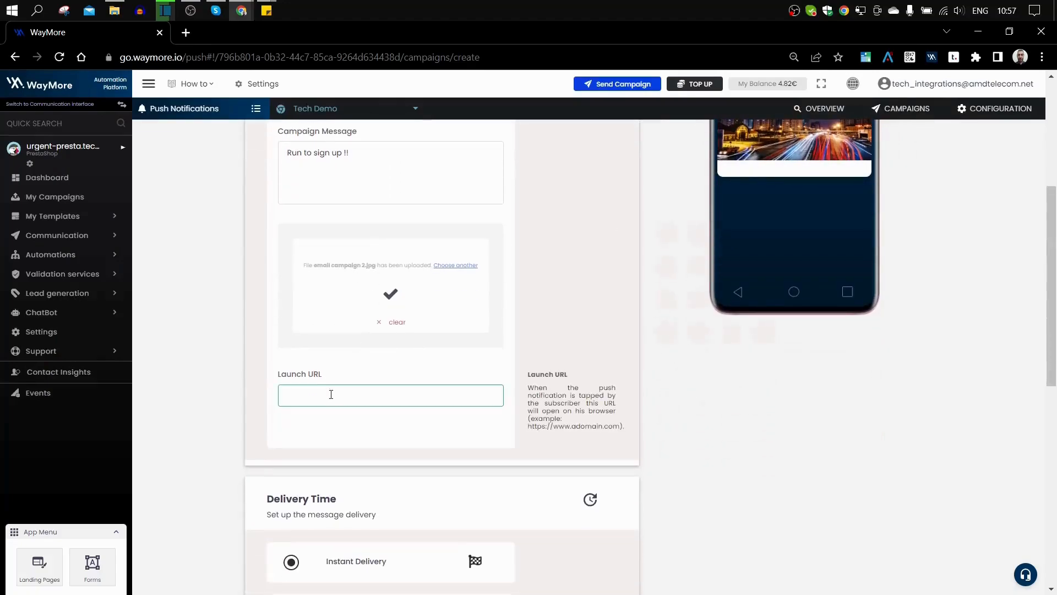
scroll(494, 357, "up", 1)
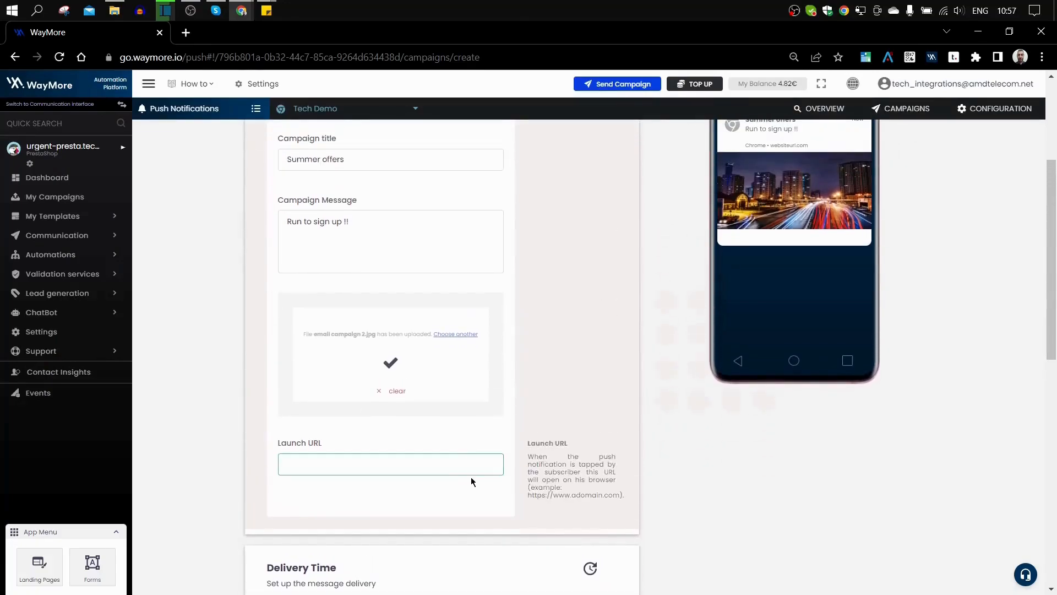
left_click(441, 464)
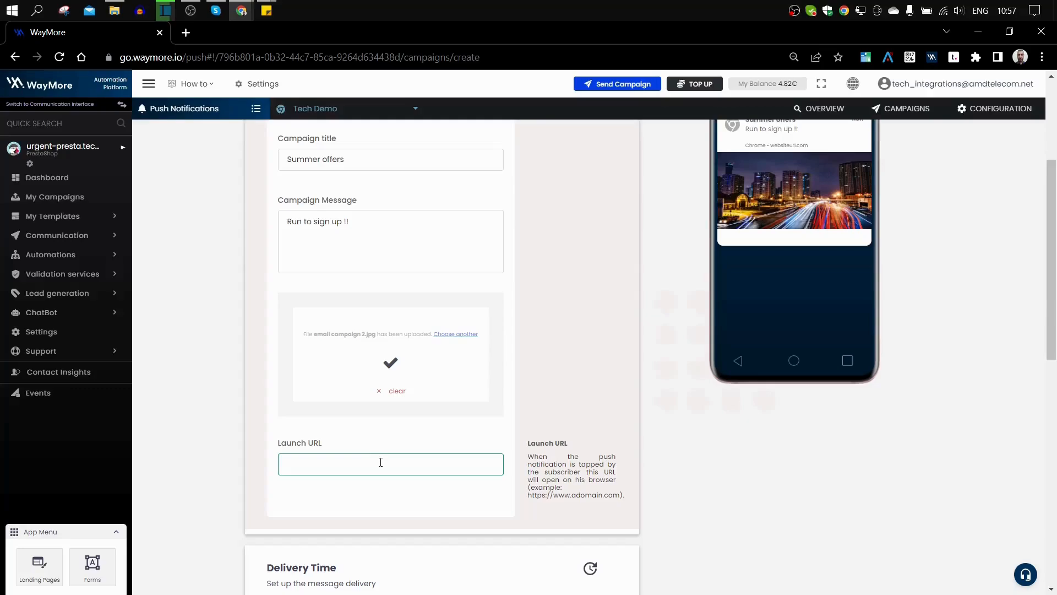
left_click(380, 462)
type("ht")
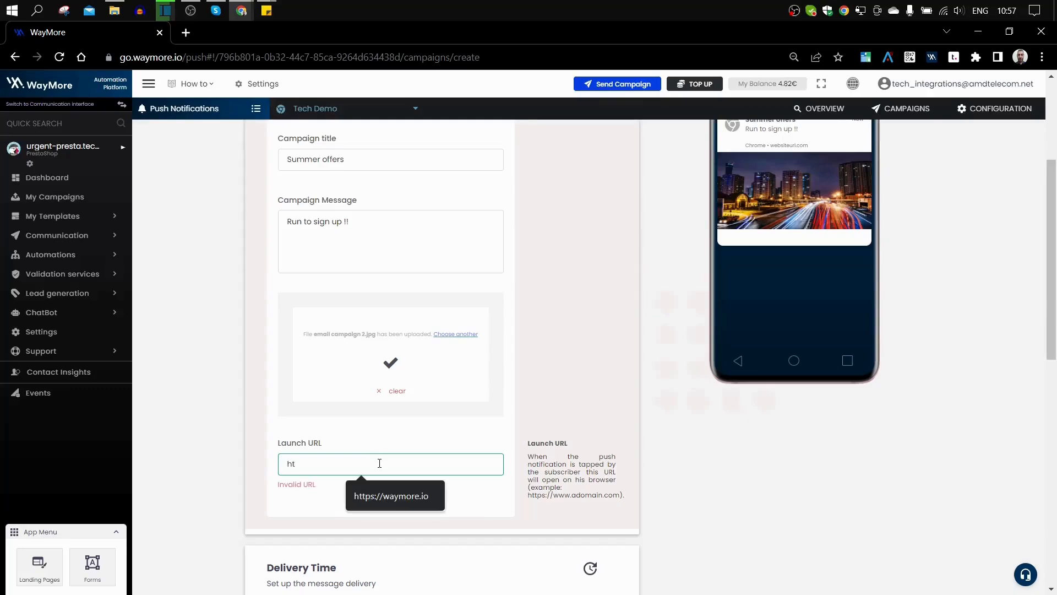
type("tp")
key("BackSpace")
key("BackSpace")
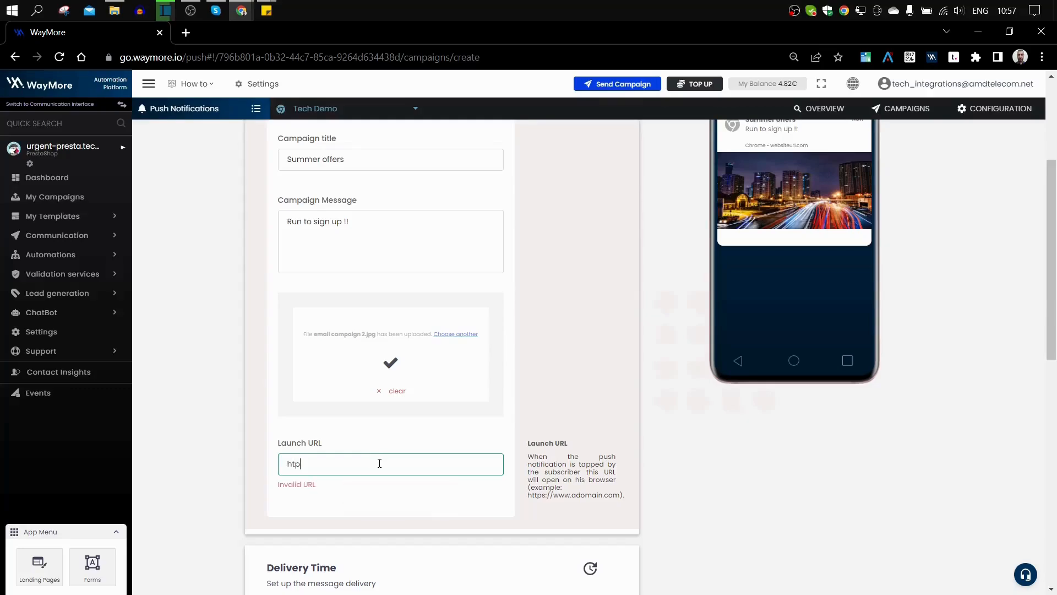
type("y")
key("BackSpace")
type("t")
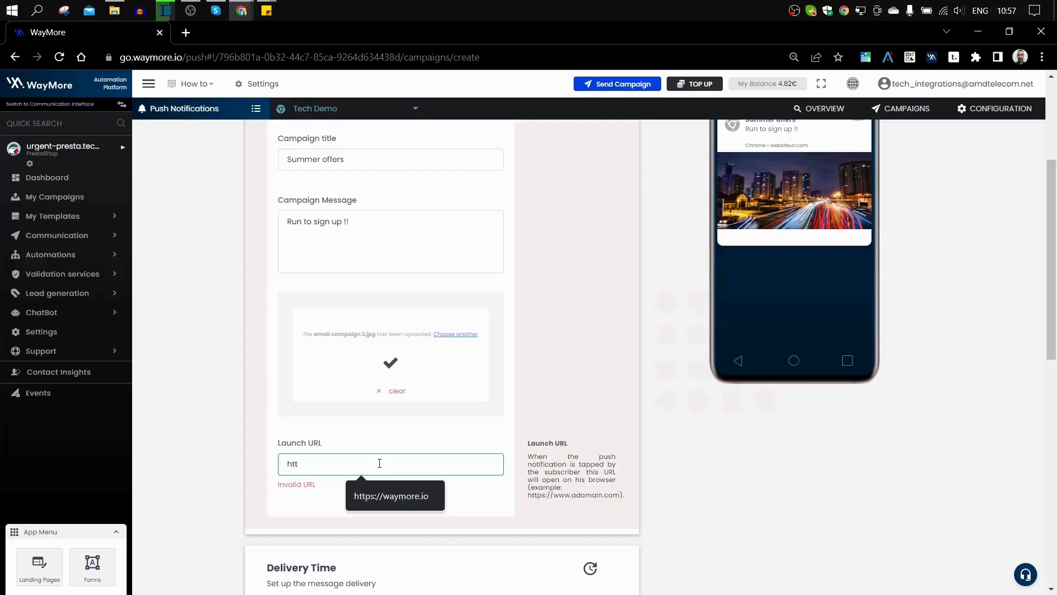
type("ps://www.wa")
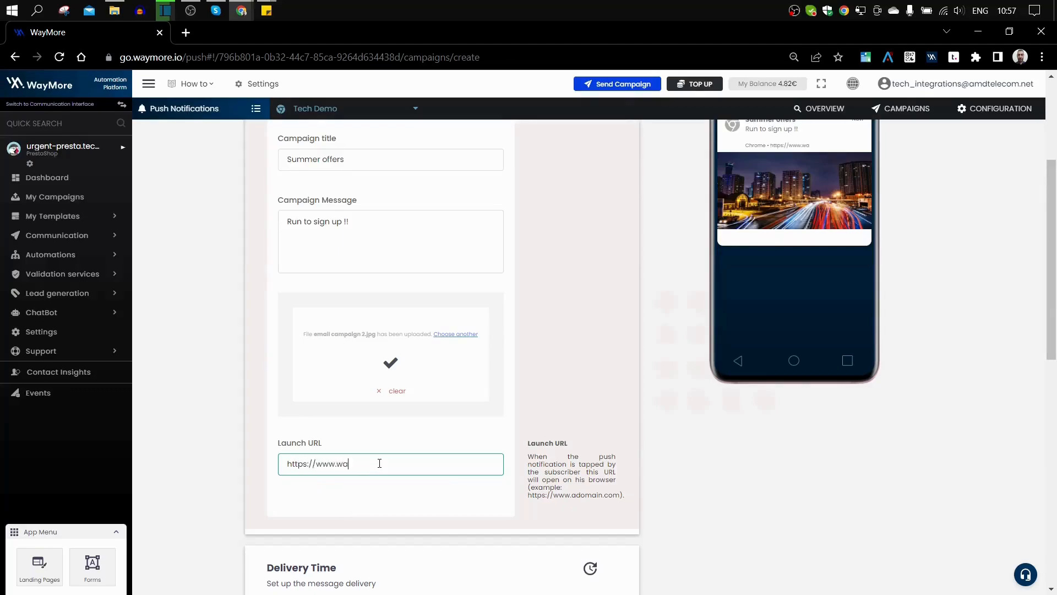
type("ymore.io")
scroll(809, 257, "up", 3)
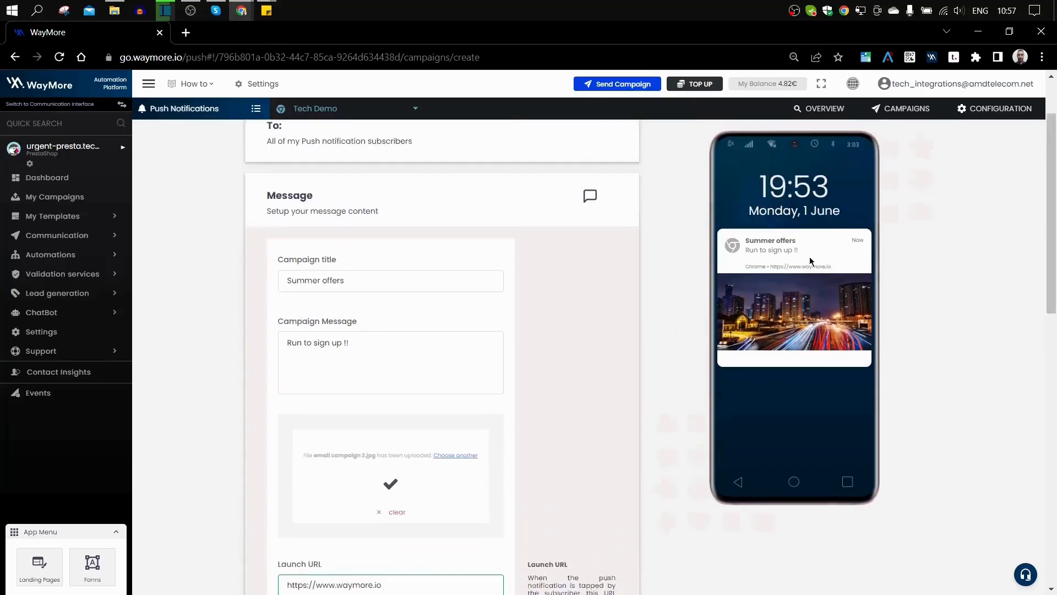
scroll(510, 349, "down", 5)
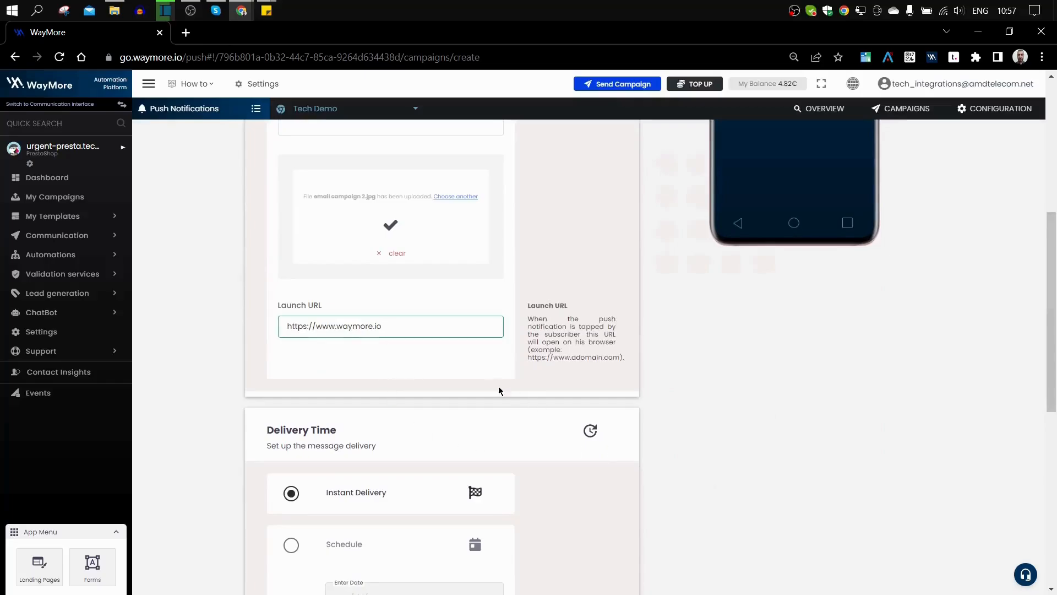
Step: Switch delivery to Schedule, sending on 06/30/2022 at 5:45 PM
scroll(499, 390, "down", 4)
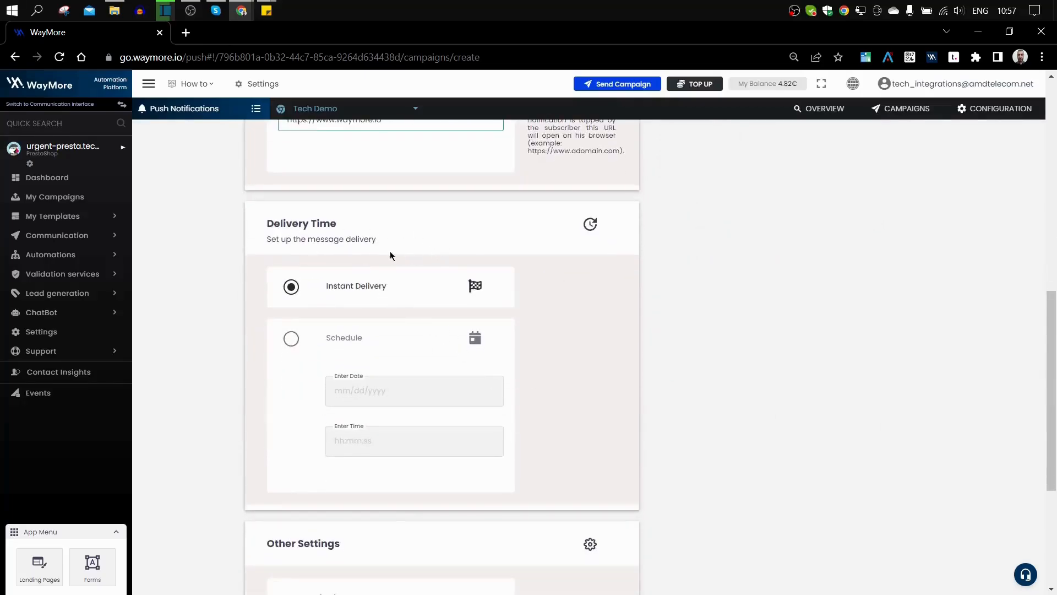
mouse_move(361, 286)
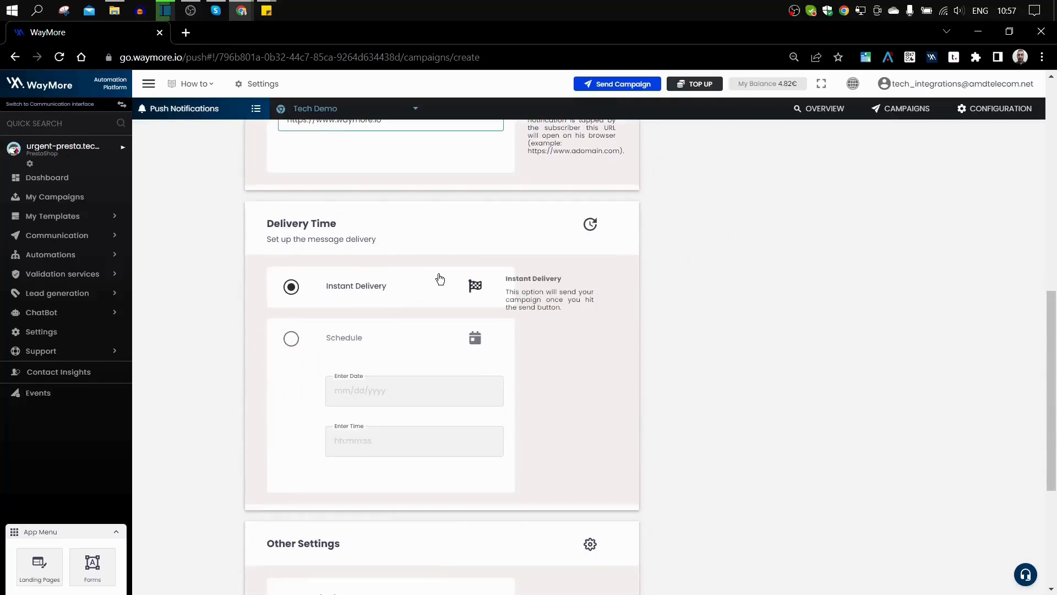
scroll(560, 303, "down", 4)
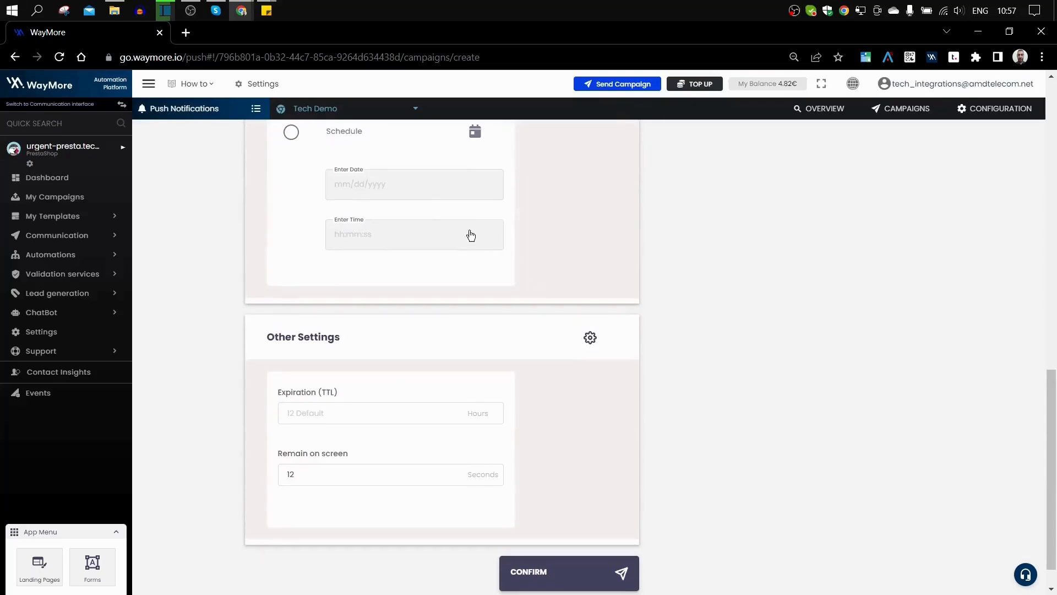
left_click(291, 132)
left_click(371, 187)
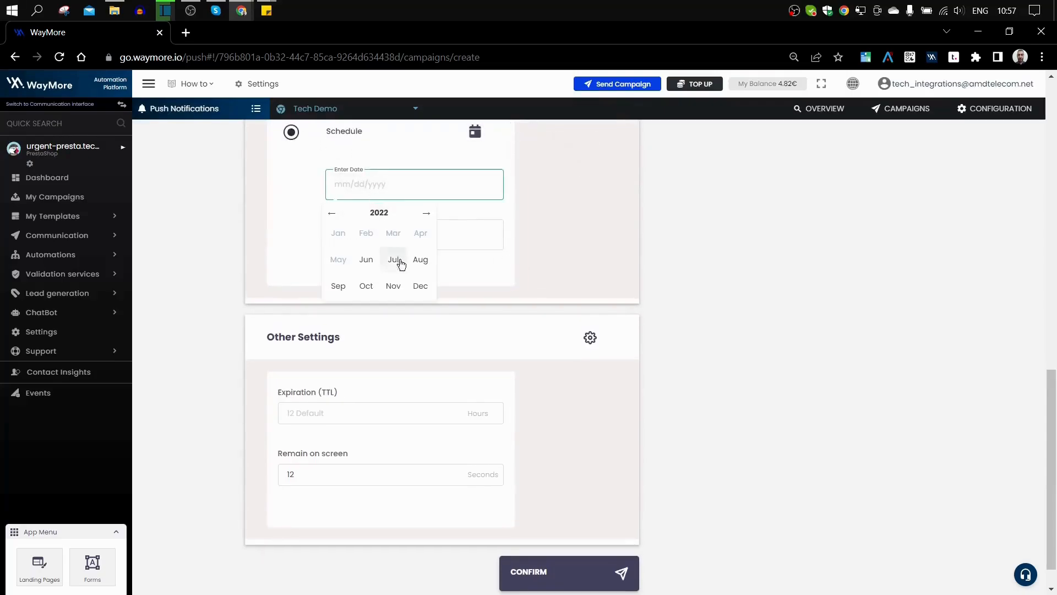
left_click(366, 260)
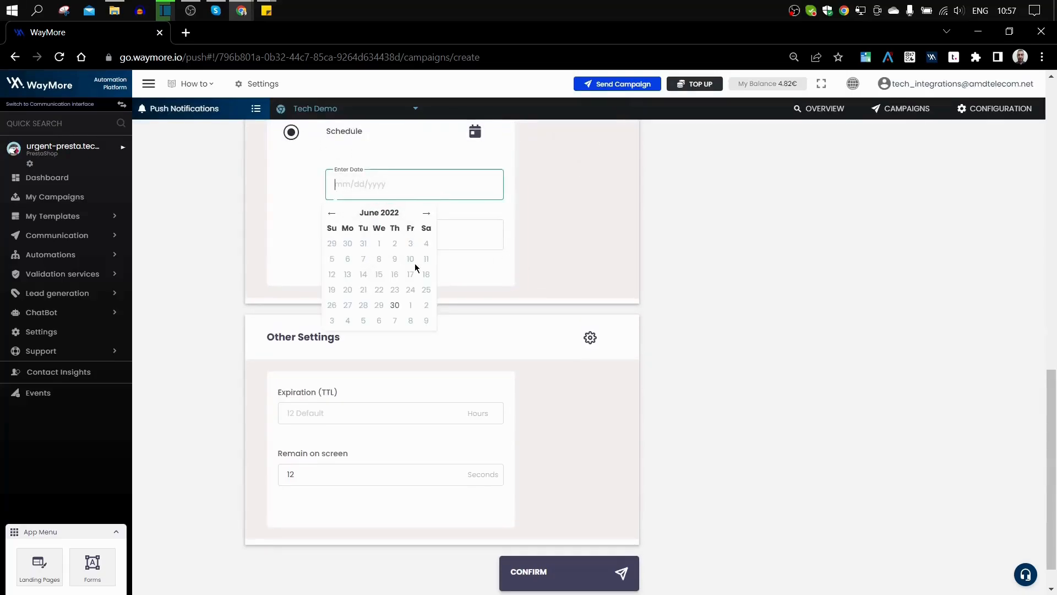
left_click(393, 305)
left_click(368, 238)
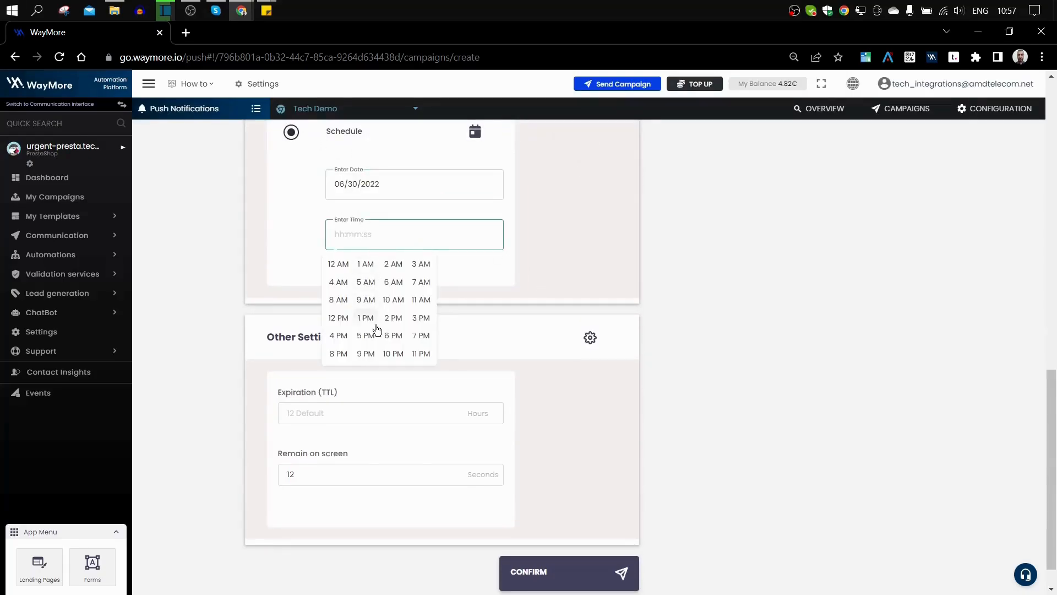
left_click(365, 309)
left_click(367, 302)
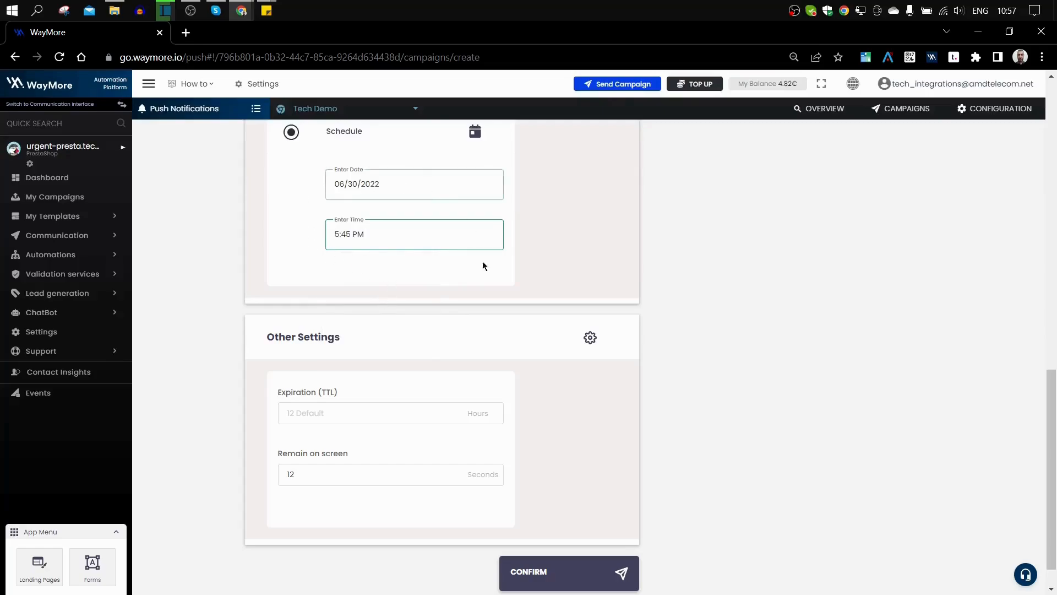
scroll(455, 329, "up", 3)
scroll(373, 290, "down", 3)
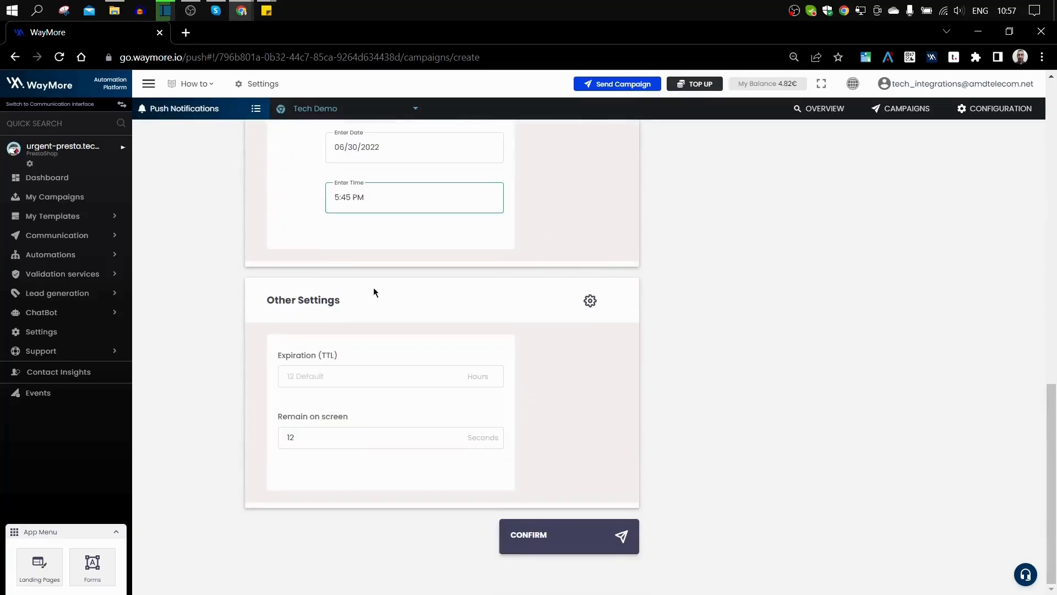
Step: Set the Expiration (TTL) to 12 hours and confirm the campaign
left_click(324, 376)
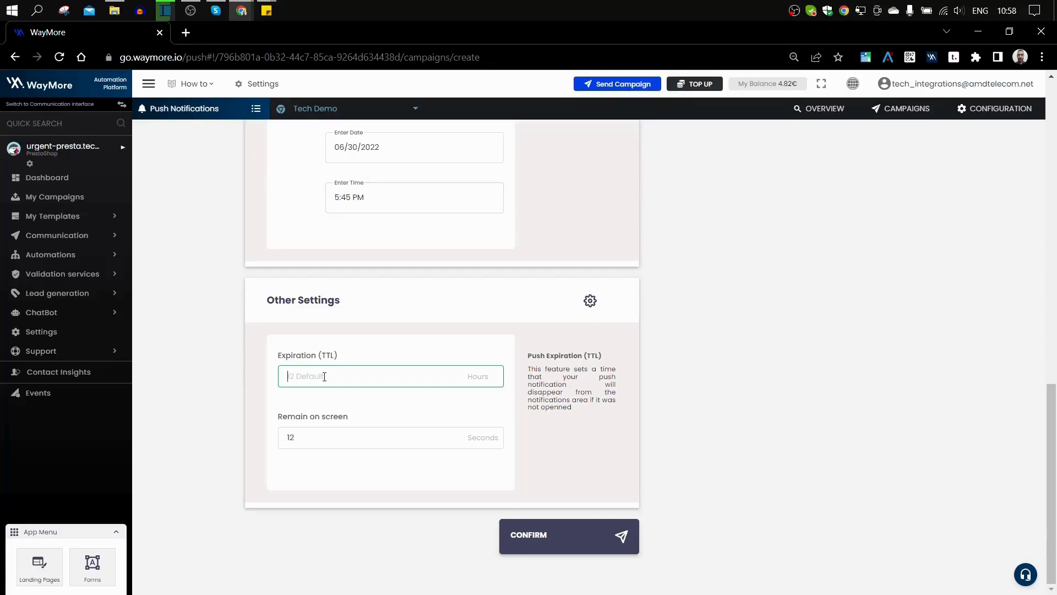
type("12")
left_click(315, 439)
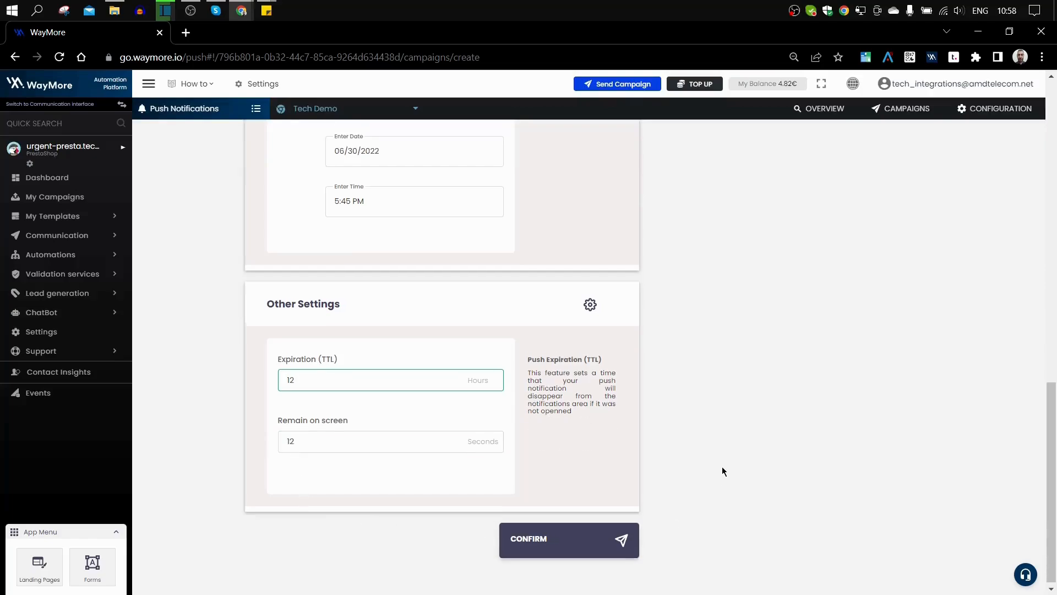
scroll(722, 467, "up", 2)
scroll(721, 466, "down", 2)
left_click(574, 538)
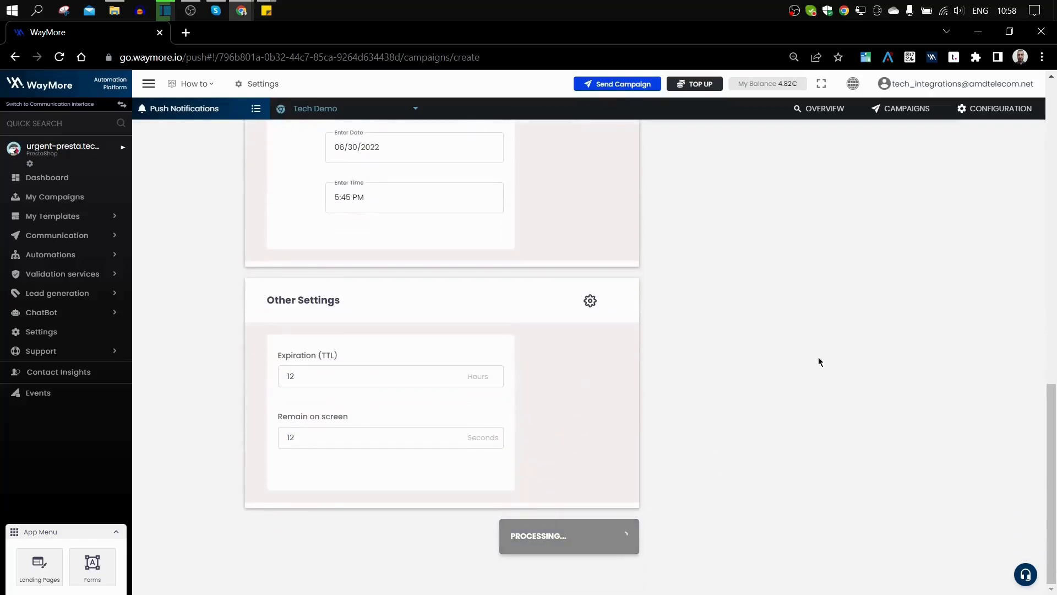